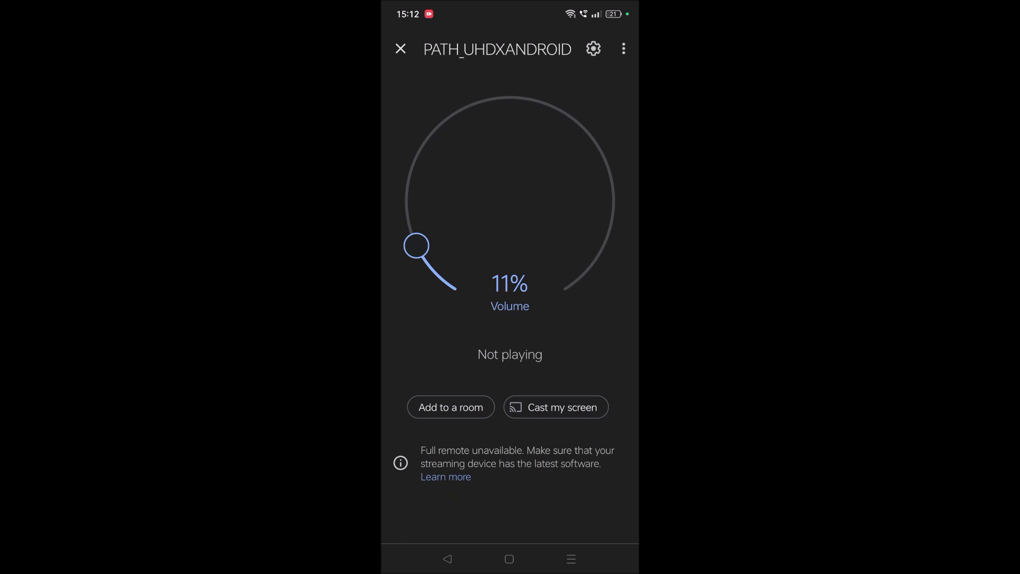
Close the TV's volume page in Google Home and return to the phone's home screen
left_click(400, 49)
left_click(510, 558)
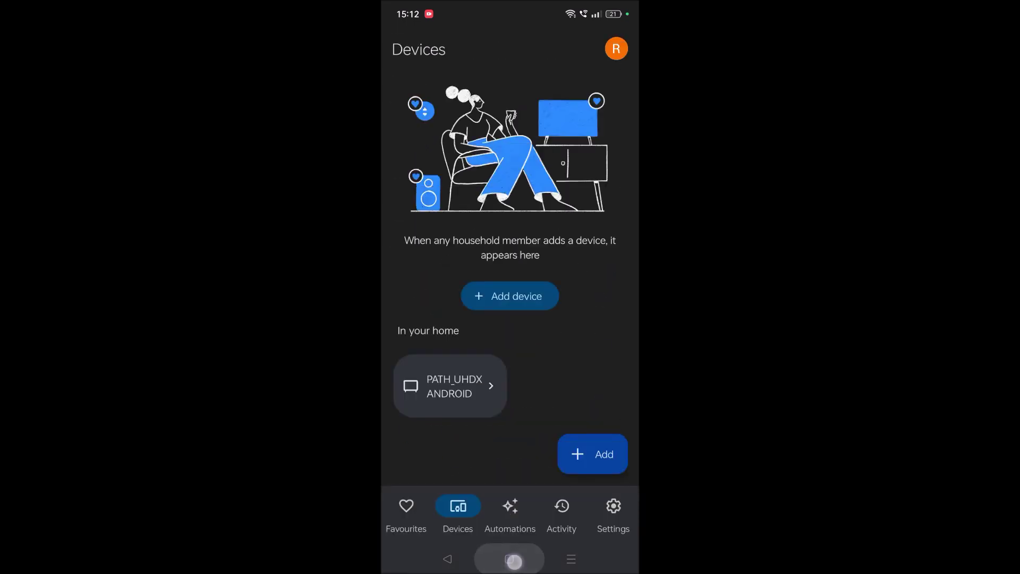
left_click_drag(510, 479, 510, 239)
left_click(462, 201)
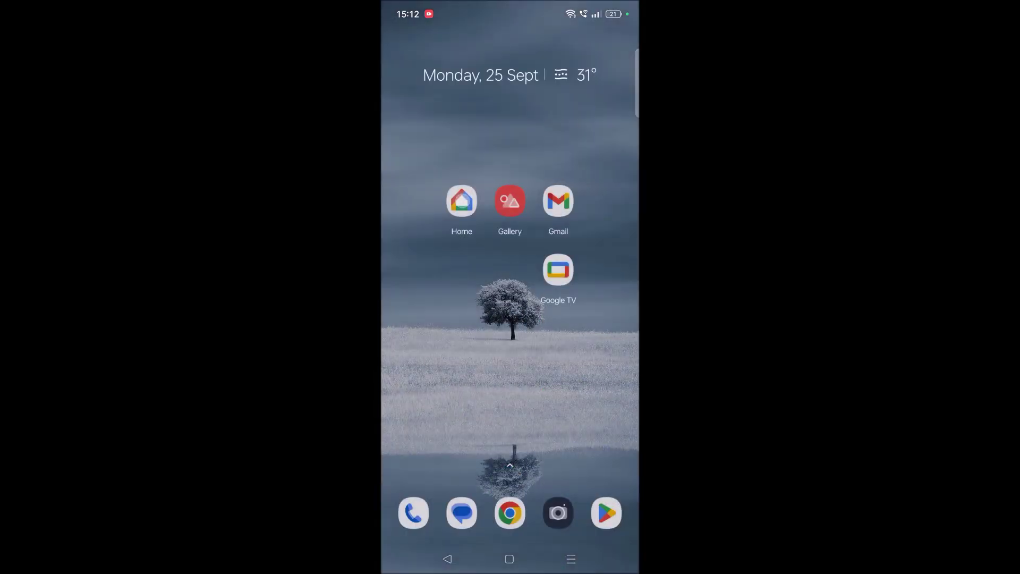
left_click(458, 507)
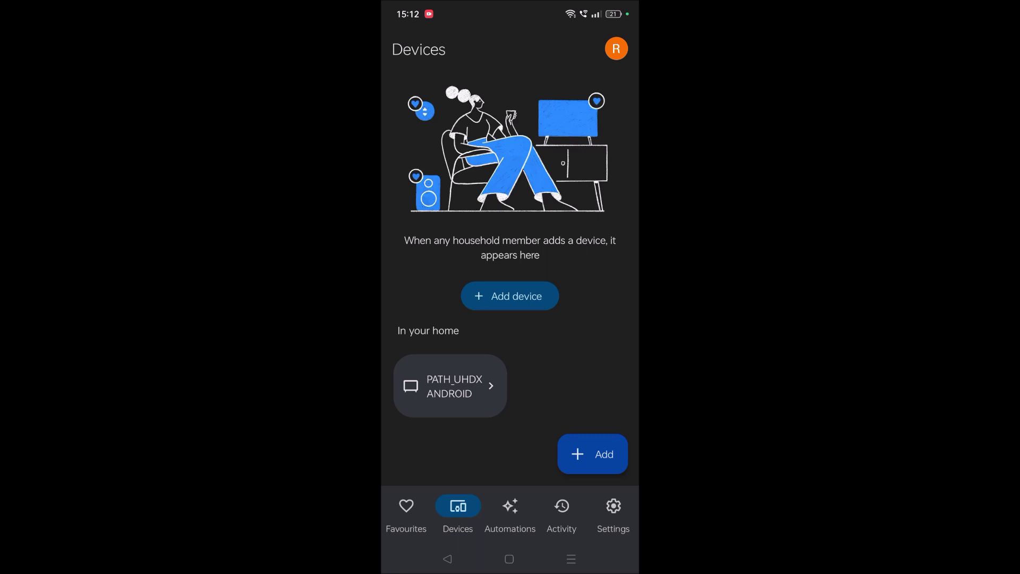
left_click(478, 384)
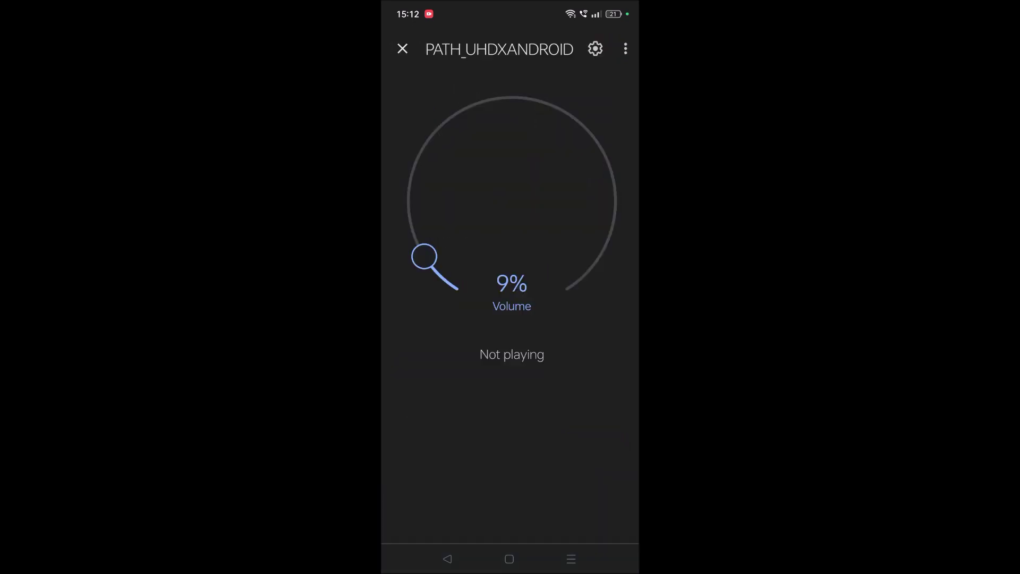
left_click_drag(416, 245, 439, 275)
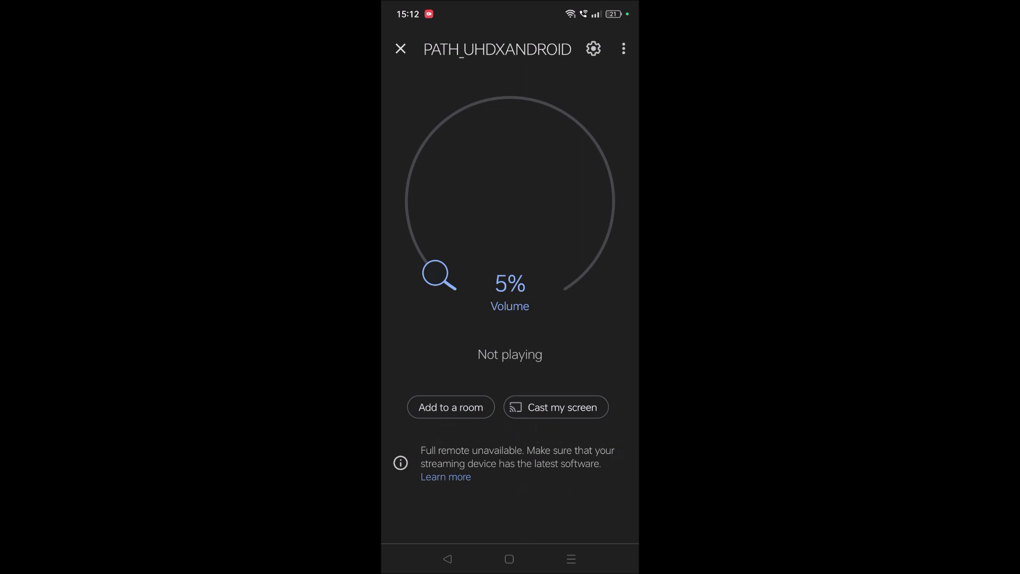
left_click(510, 558)
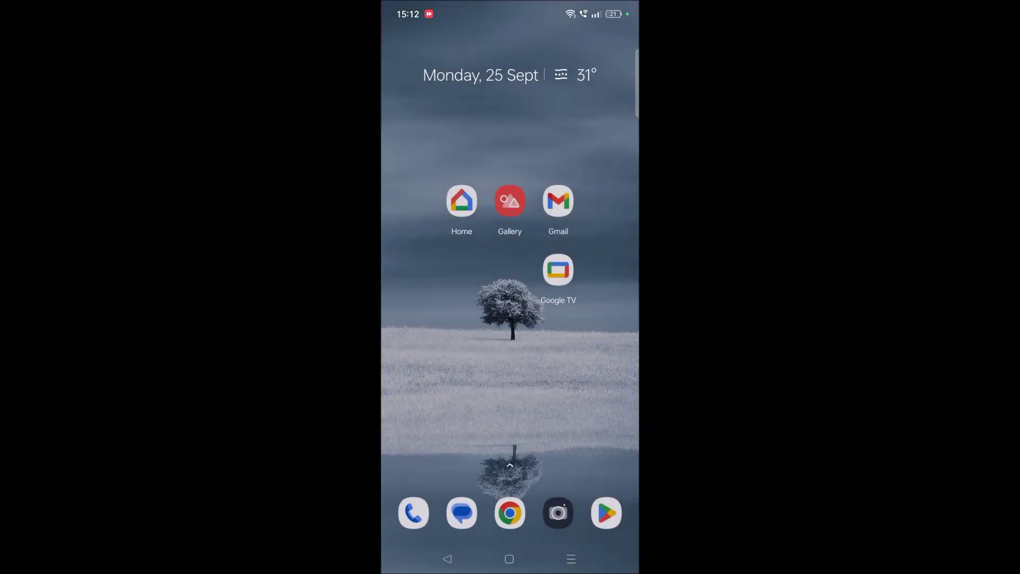
Launch Google TV and open the remote from the PATH_UHDXANDROID Connected bar
left_click(606, 513)
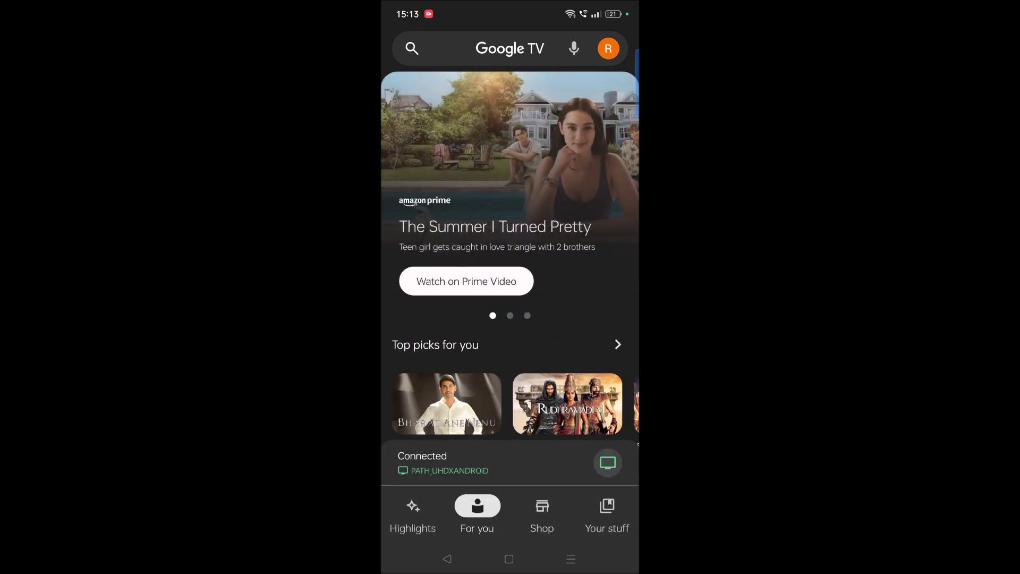
scroll(579, 396, "down", 10)
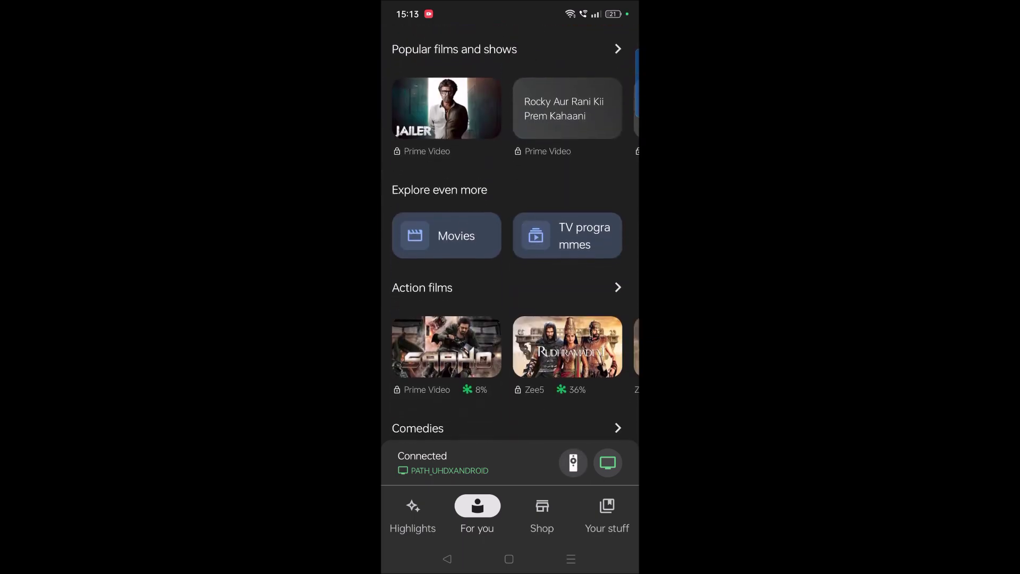
scroll(579, 396, "down", 10)
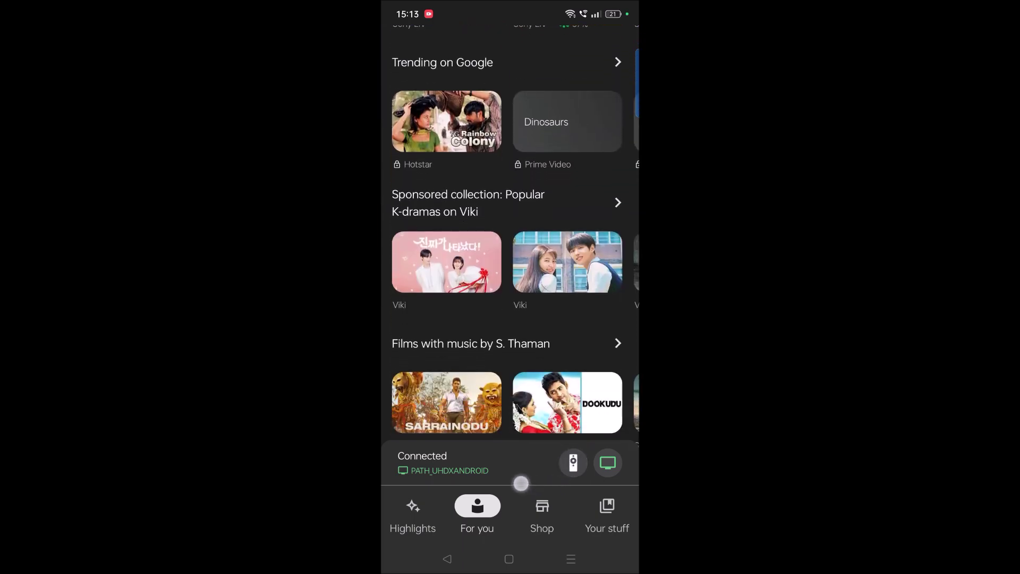
left_click_drag(570, 459, 521, 483)
left_click(573, 463)
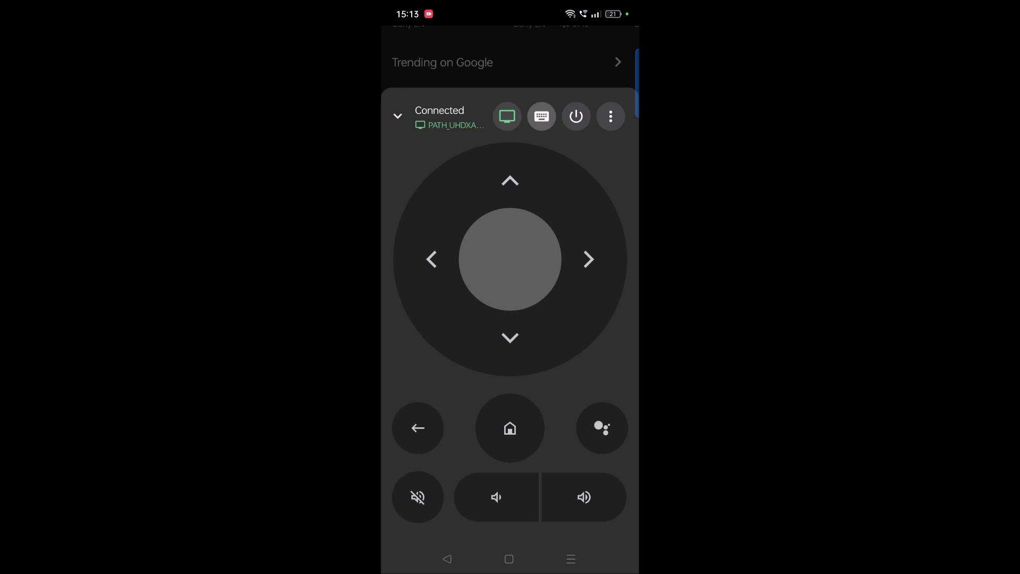
Leave the Google TV remote for the phone's home screen
left_click(509, 560)
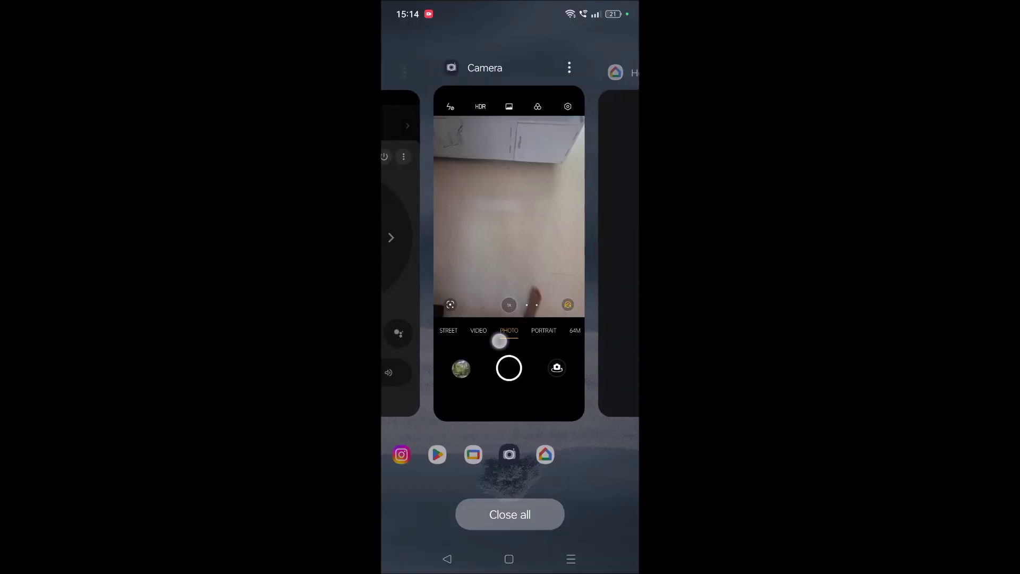
Return to the Google TV remote from Recents and send the TV to its home screen
left_click_drag(430, 279, 606, 279)
left_click(511, 263)
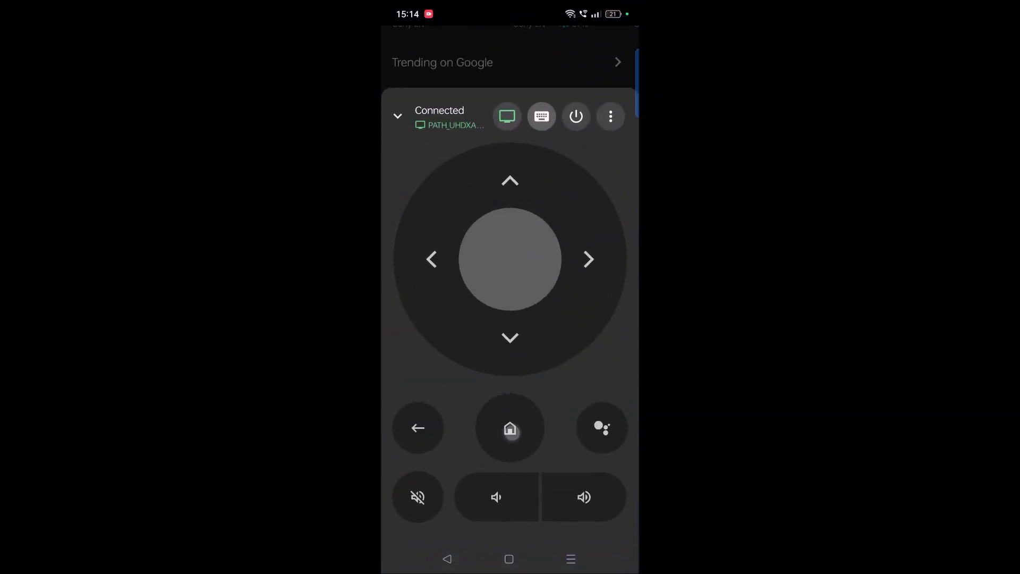
left_click(510, 428)
View the TV's reaction through Camera, then switch back to the Google TV remote
left_click(571, 560)
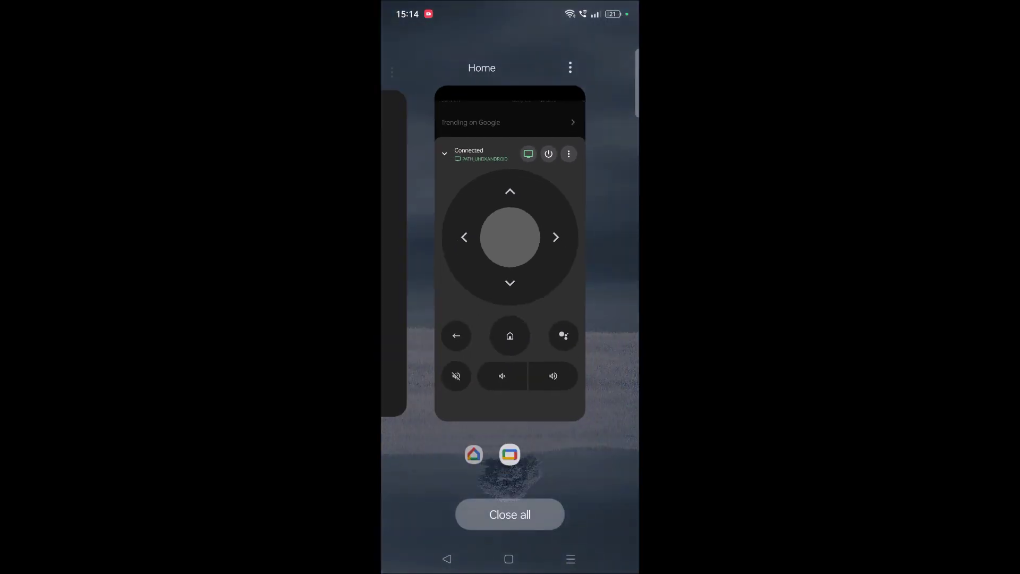
left_click_drag(446, 279, 607, 279)
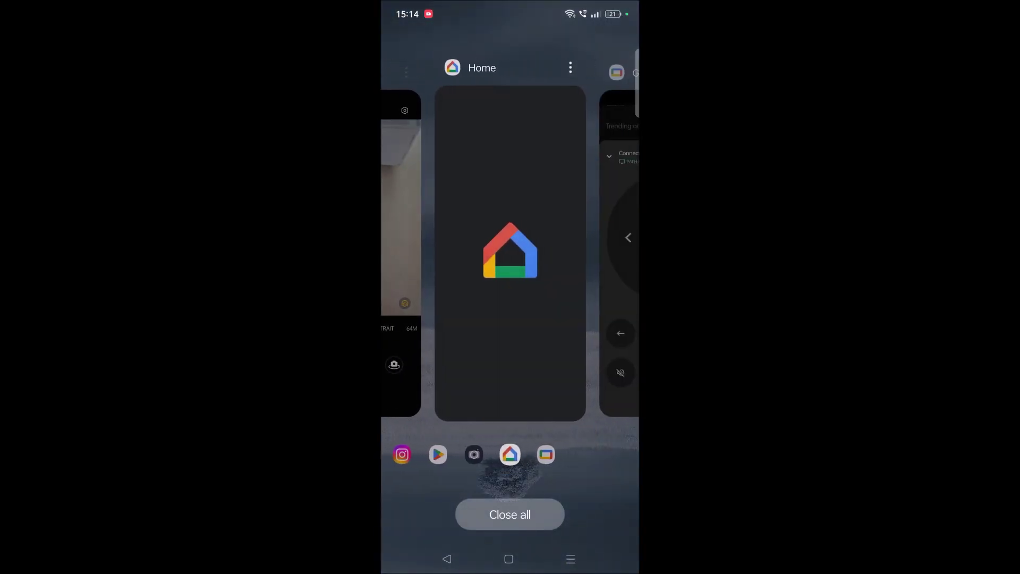
left_click_drag(494, 312, 620, 326)
left_click(535, 258)
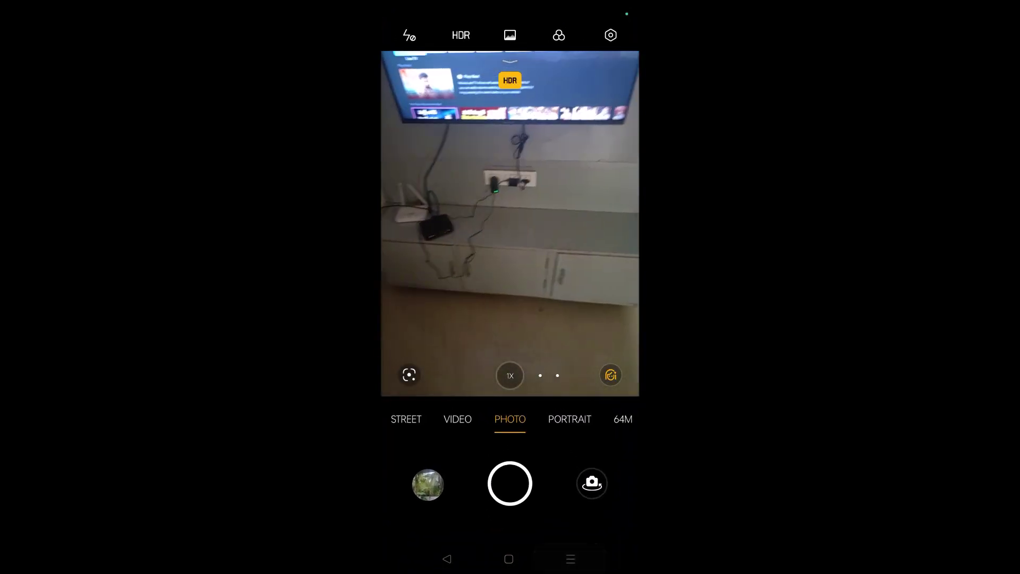
left_click_drag(447, 240, 591, 239)
left_click_drag(446, 310, 559, 310)
left_click_drag(497, 310, 423, 310)
left_click(563, 296)
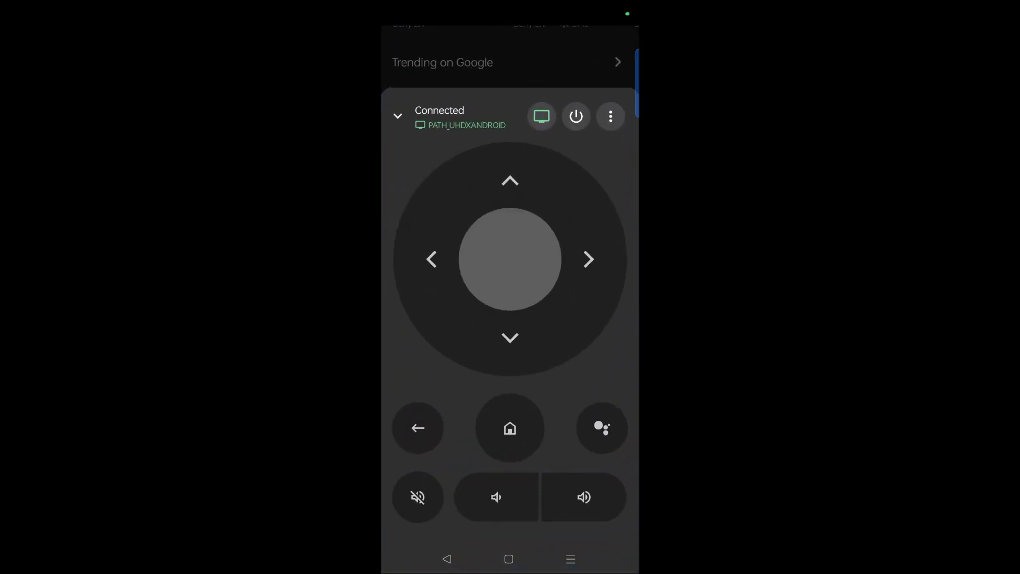